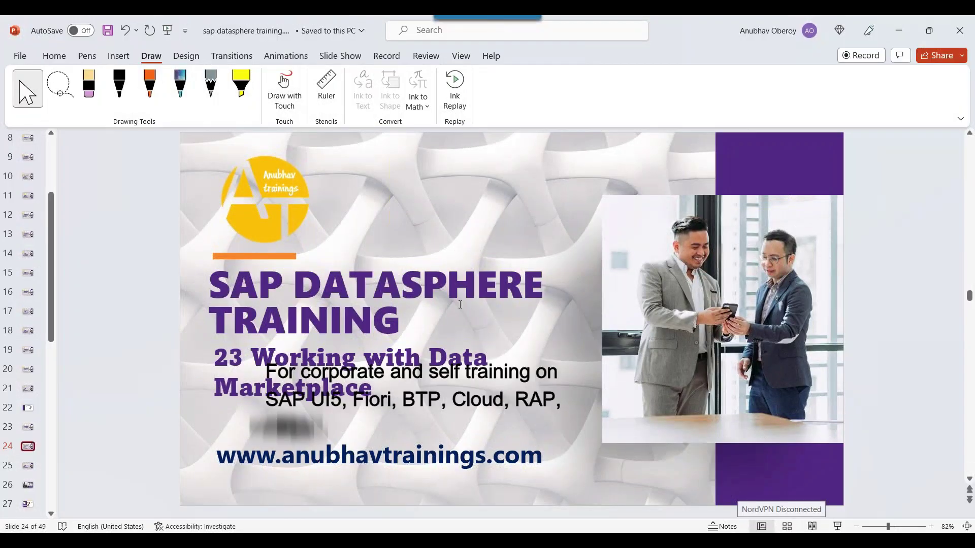
- Switch to the Chrome window and the dp_supermarket_sales Datasphere tab
{"action": "left_click", "coordinate": [244, 544]}
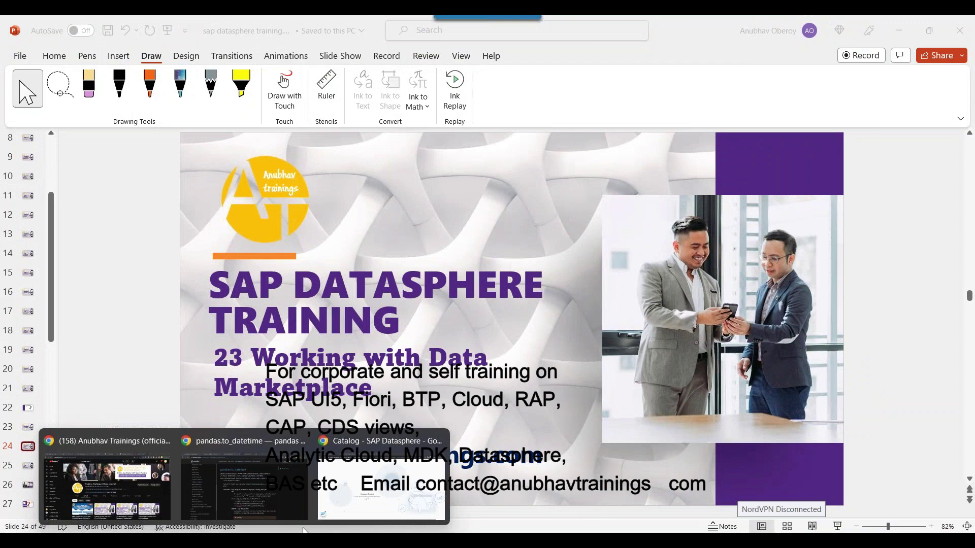
{"action": "left_click", "coordinate": [272, 492]}
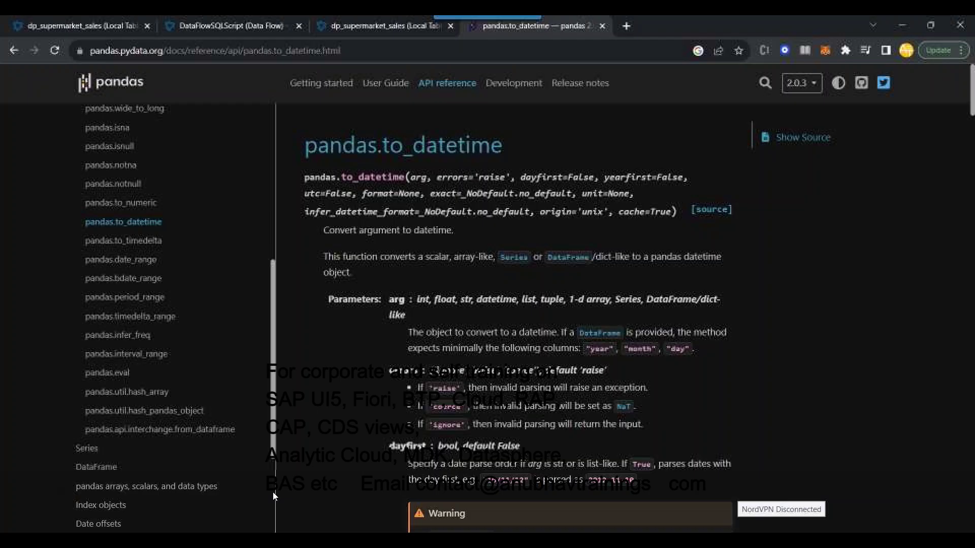
{"action": "left_click", "coordinate": [93, 27]}
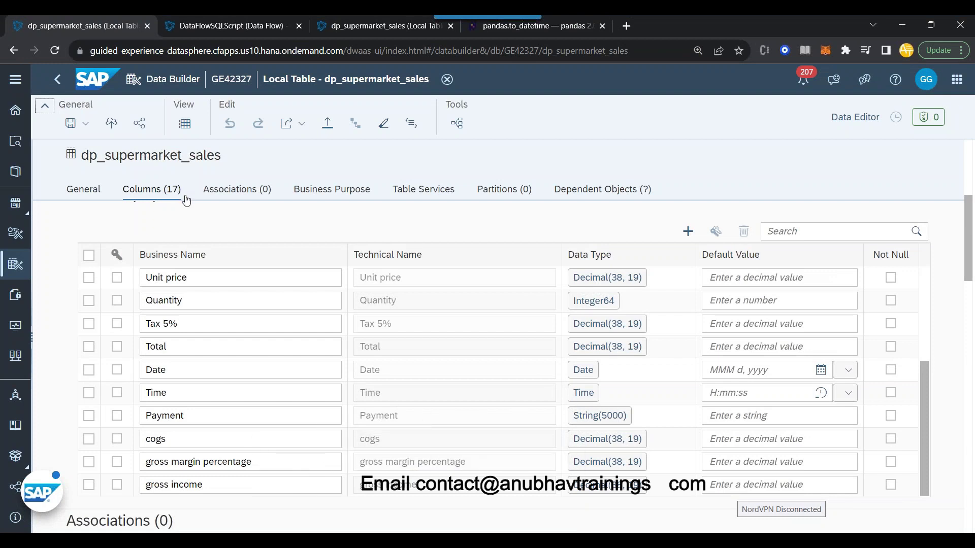
- Go to the Data Marketplace landing page from the expanded side navigation
{"action": "left_click", "coordinate": [15, 79]}
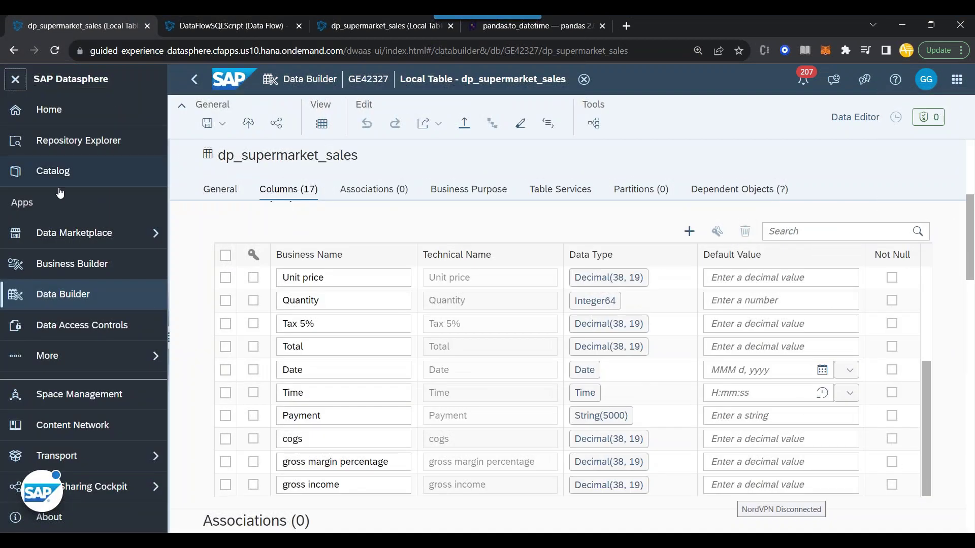
{"action": "left_click", "coordinate": [76, 232]}
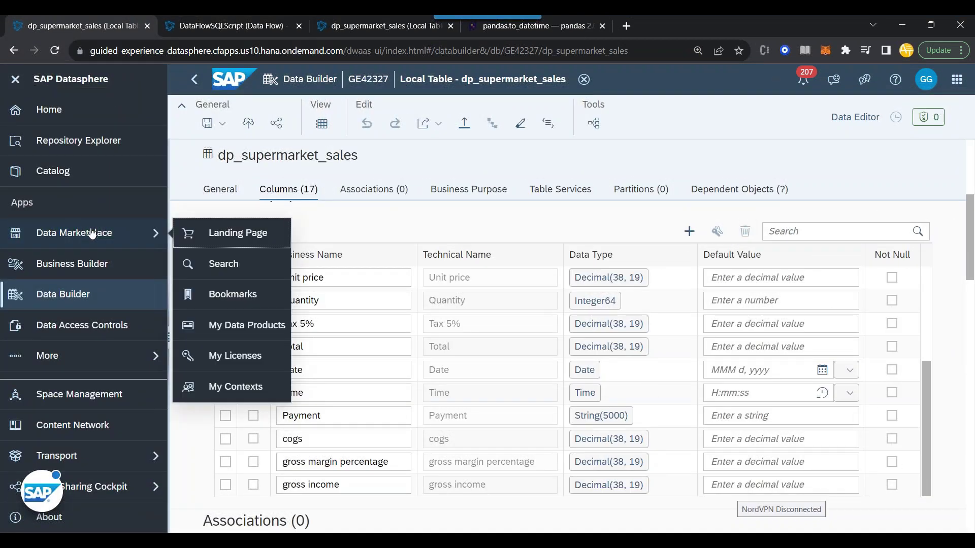
{"action": "left_click", "coordinate": [220, 240]}
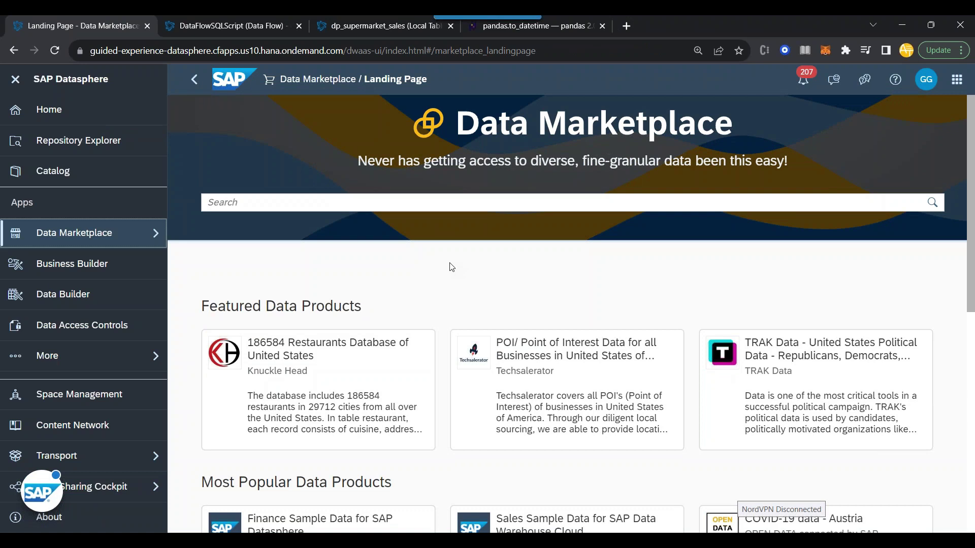
- Search the marketplace for 'Cities' and open '41.000 World Cities Basic Master Data by DCA'
{"action": "left_click", "coordinate": [322, 202]}
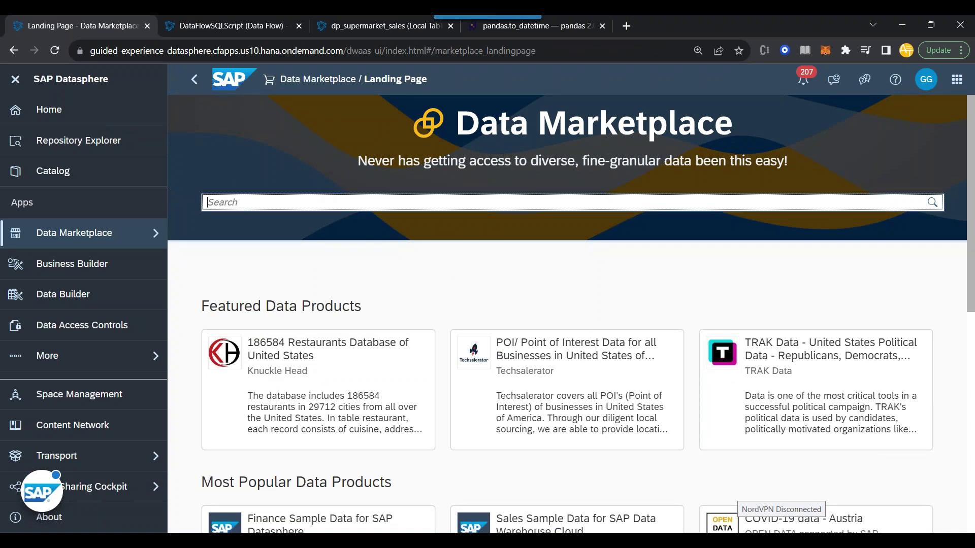
{"action": "type", "text": "City"}
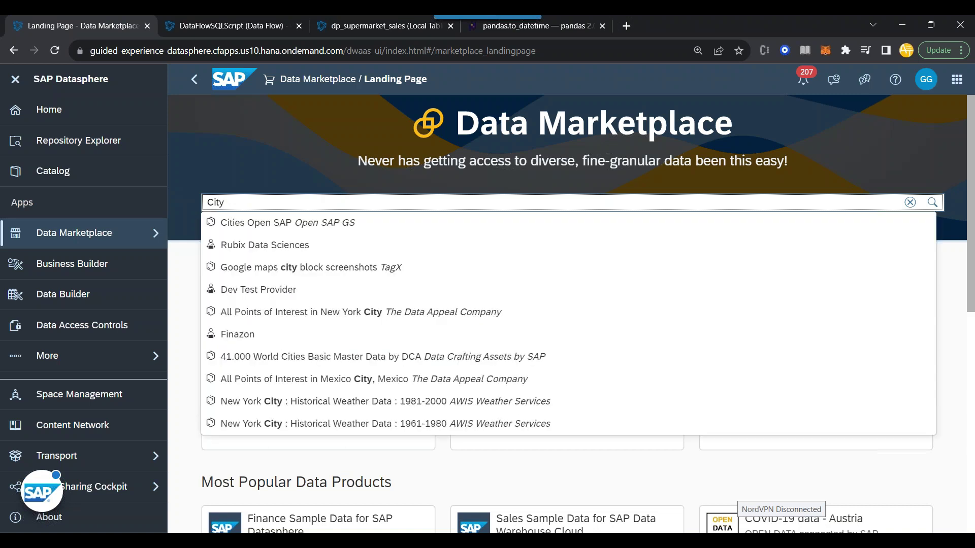
{"action": "key", "text": "BackSpace"}
{"action": "type", "text": "ies"}
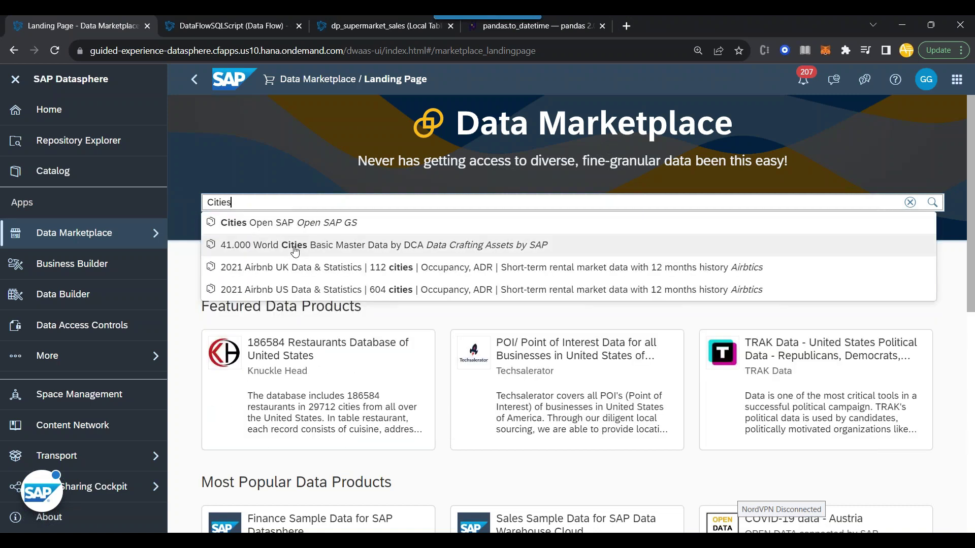
{"action": "left_click", "coordinate": [259, 246]}
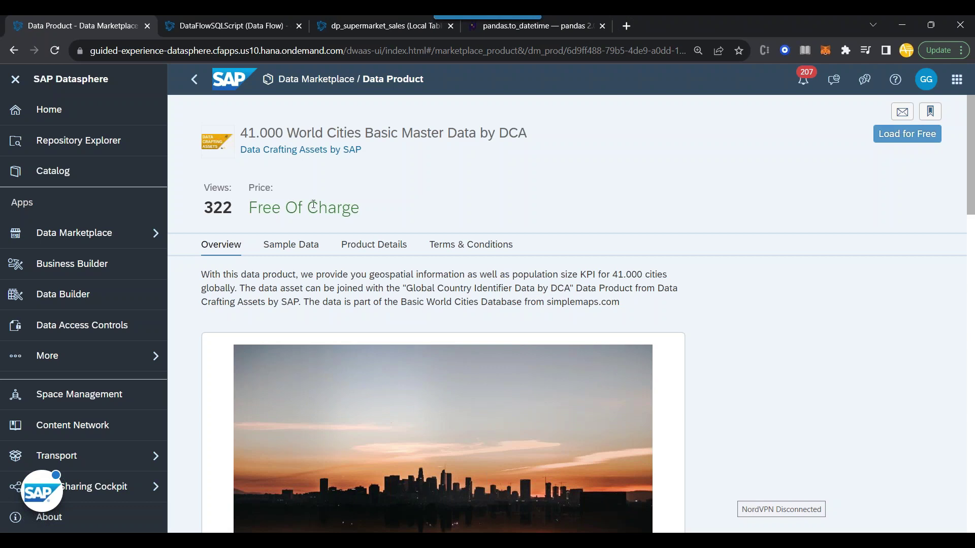
{"action": "left_click_drag", "start_coordinate": [313, 205], "coordinate": [381, 217]}
{"action": "left_click", "coordinate": [381, 213]}
{"action": "scroll", "coordinate": [381, 211], "scroll_direction": "down", "scroll_amount": 2}
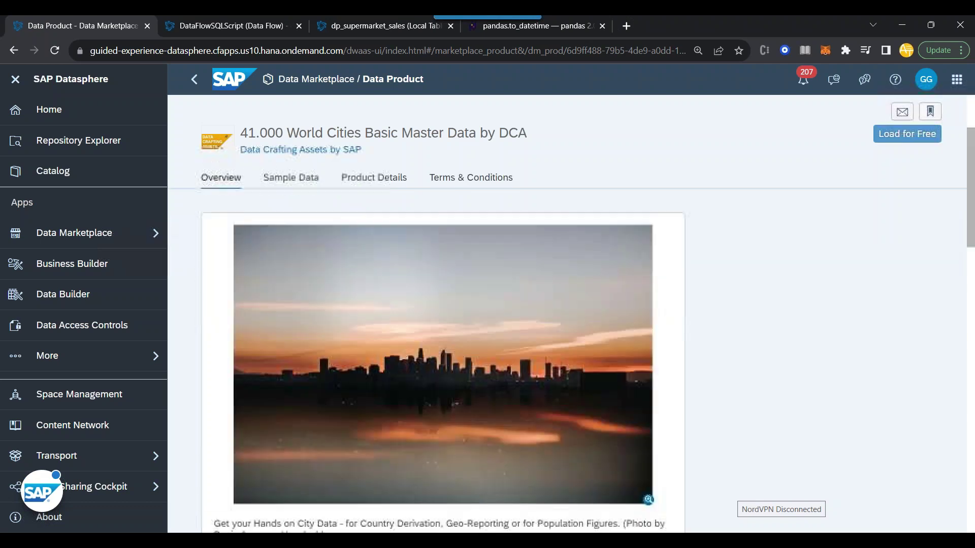
{"action": "scroll", "coordinate": [300, 246], "scroll_direction": "up", "scroll_amount": 3}
{"action": "scroll", "coordinate": [300, 246], "scroll_direction": "down", "scroll_amount": 6}
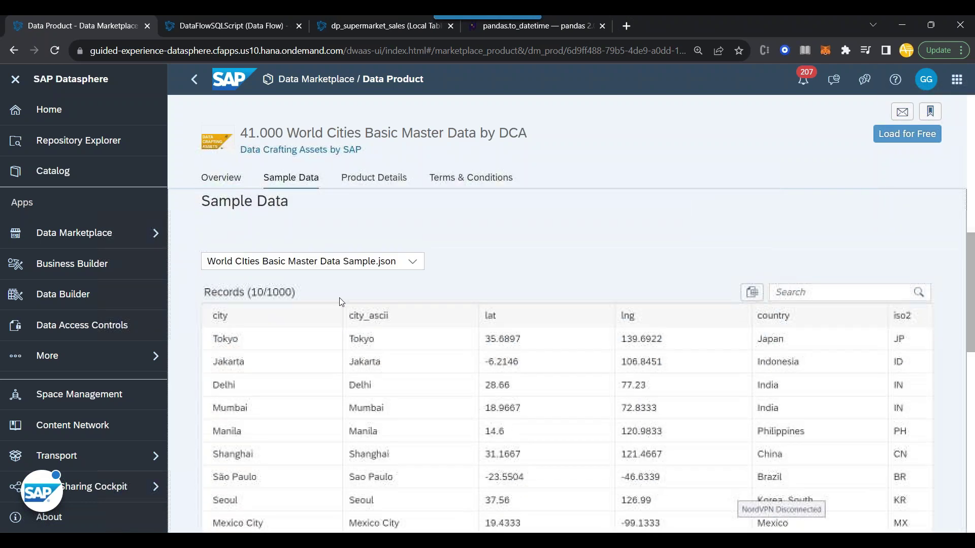
{"action": "scroll", "coordinate": [341, 302], "scroll_direction": "down", "scroll_amount": 3}
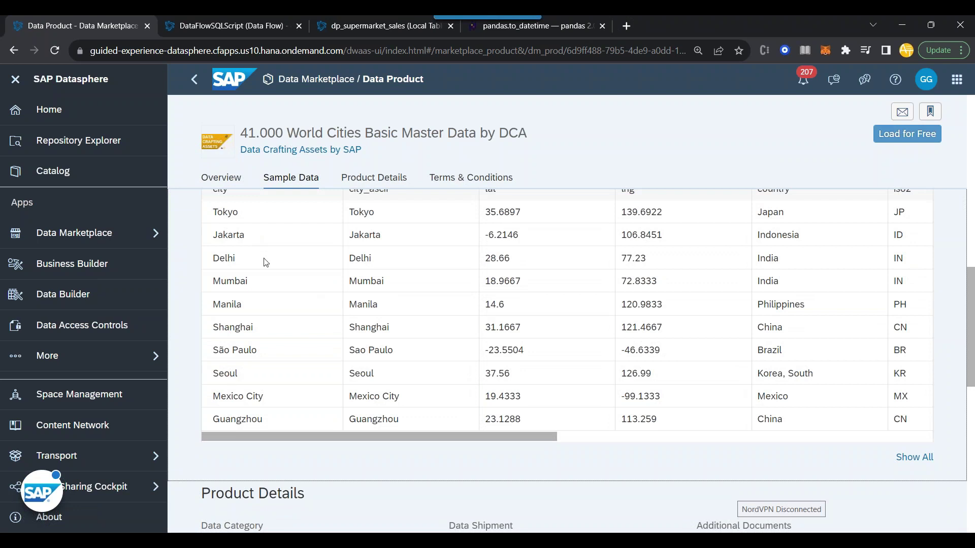
{"action": "scroll", "coordinate": [432, 355], "scroll_direction": "up", "scroll_amount": 1}
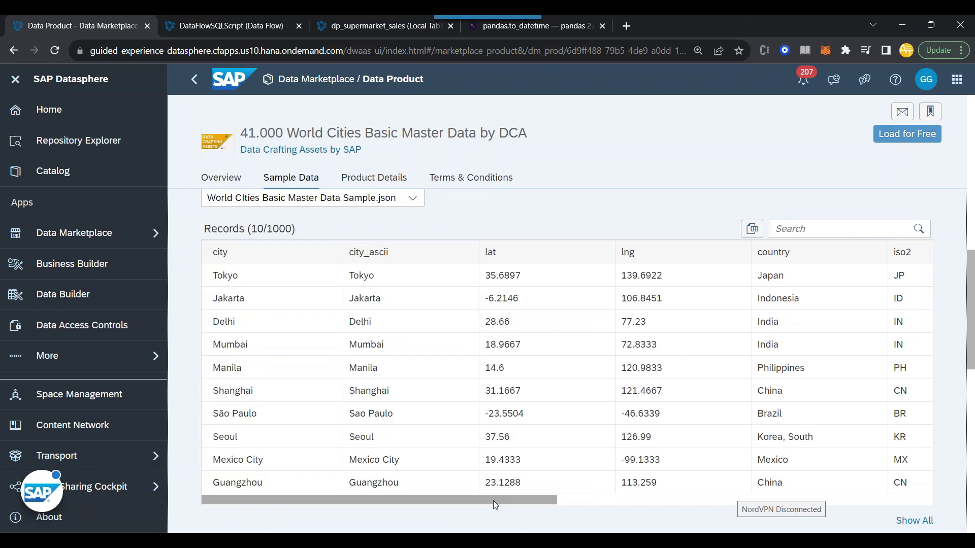
{"action": "left_click_drag", "start_coordinate": [495, 502], "coordinate": [873, 506]}
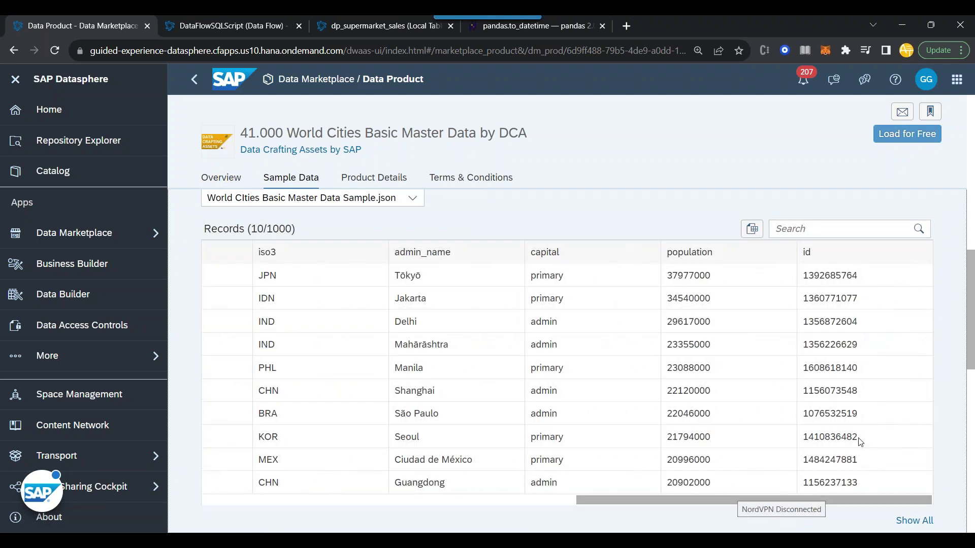
{"action": "double_click", "coordinate": [700, 277]}
{"action": "left_click", "coordinate": [697, 291]}
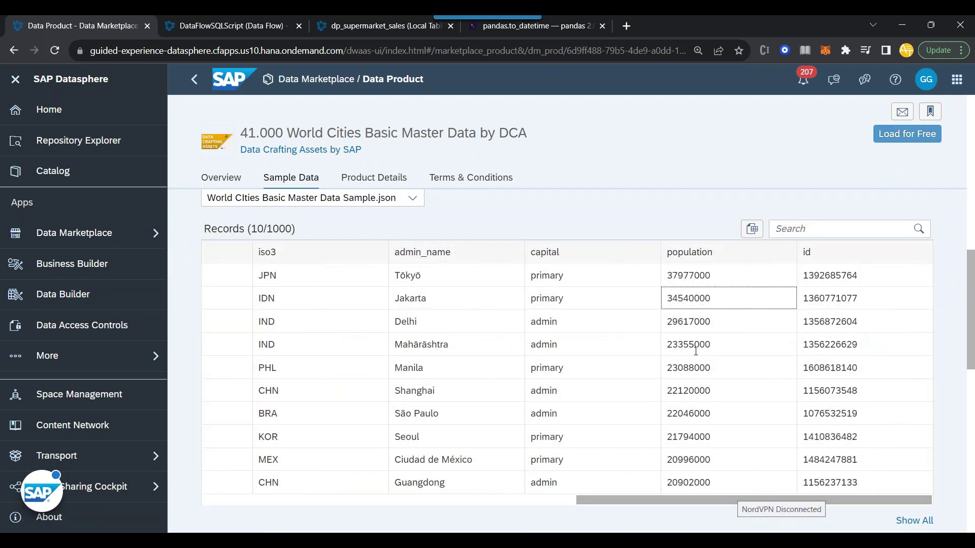
{"action": "scroll", "coordinate": [696, 355], "scroll_direction": "down", "scroll_amount": 6}
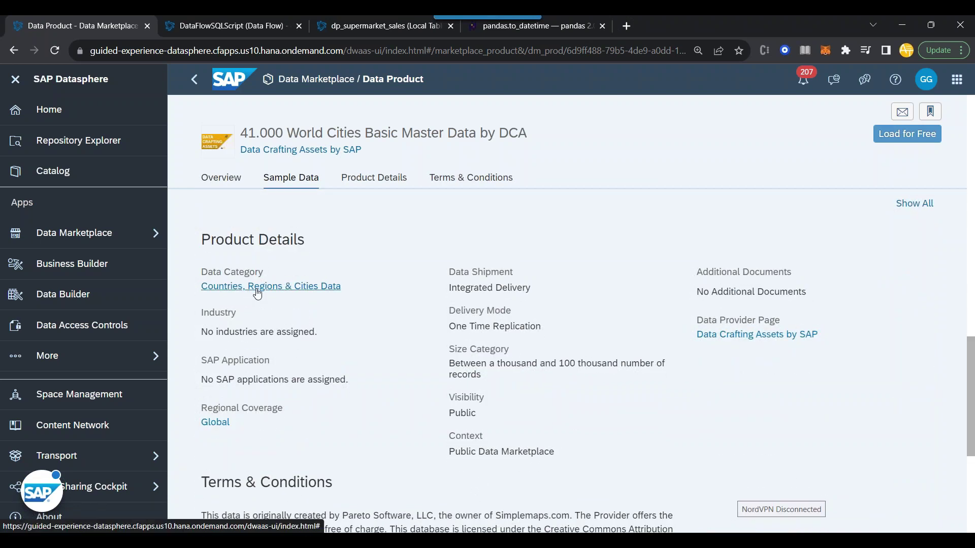
{"action": "scroll", "coordinate": [294, 330], "scroll_direction": "down", "scroll_amount": 5}
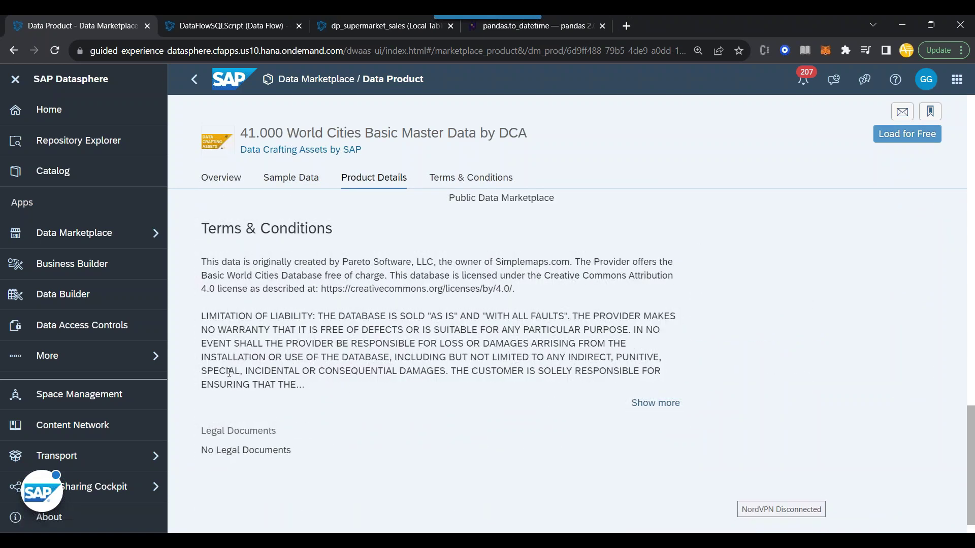
{"action": "scroll", "coordinate": [437, 410], "scroll_direction": "up", "scroll_amount": 10}
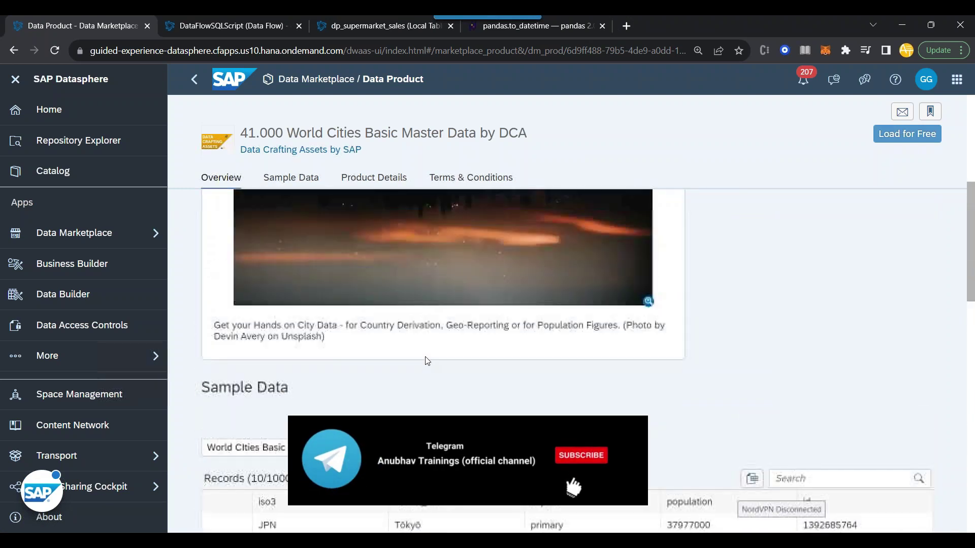
{"action": "scroll", "coordinate": [427, 360], "scroll_direction": "up", "scroll_amount": 3}
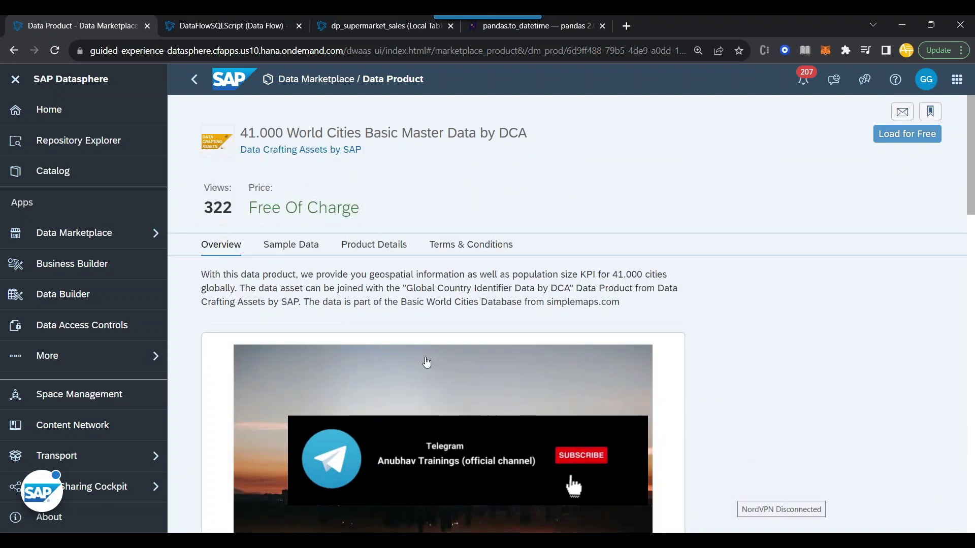
{"action": "left_click", "coordinate": [894, 138]}
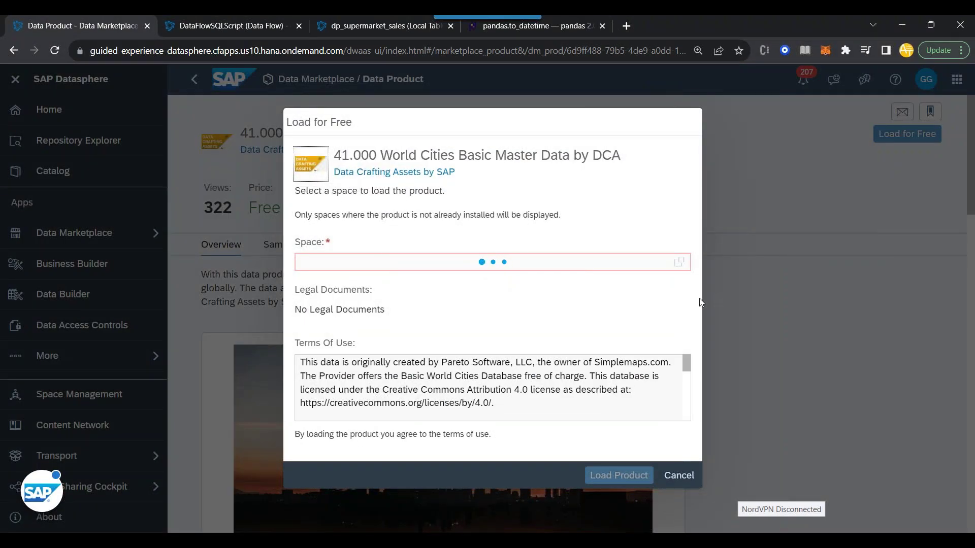
{"action": "left_click", "coordinate": [679, 261]}
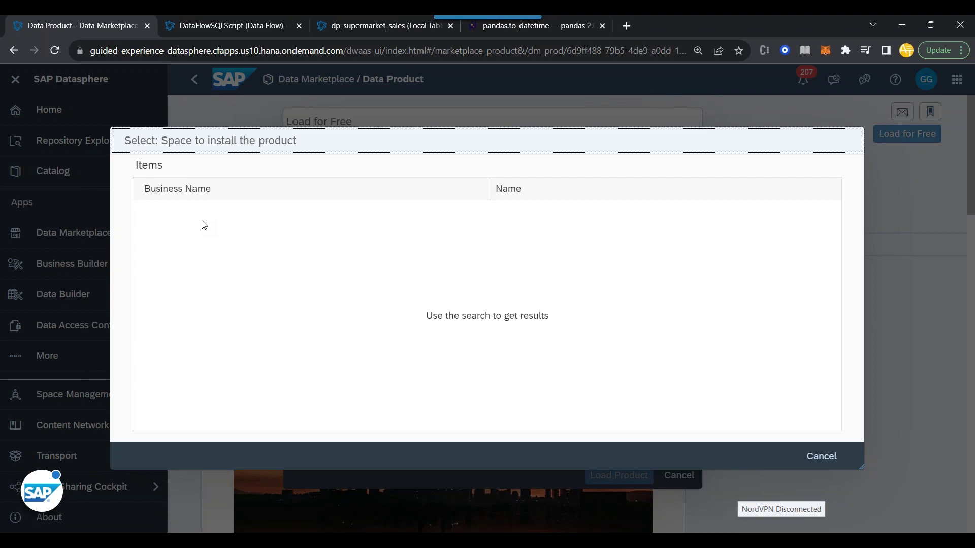
{"action": "left_click", "coordinate": [822, 456]}
{"action": "left_click", "coordinate": [639, 268]}
{"action": "left_click", "coordinate": [821, 456]}
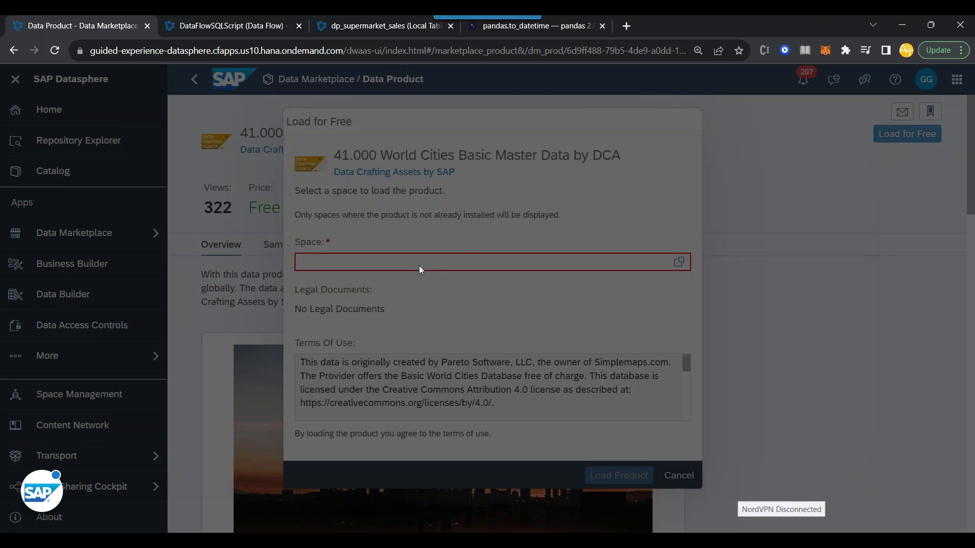
{"action": "key", "text": "Tab"}
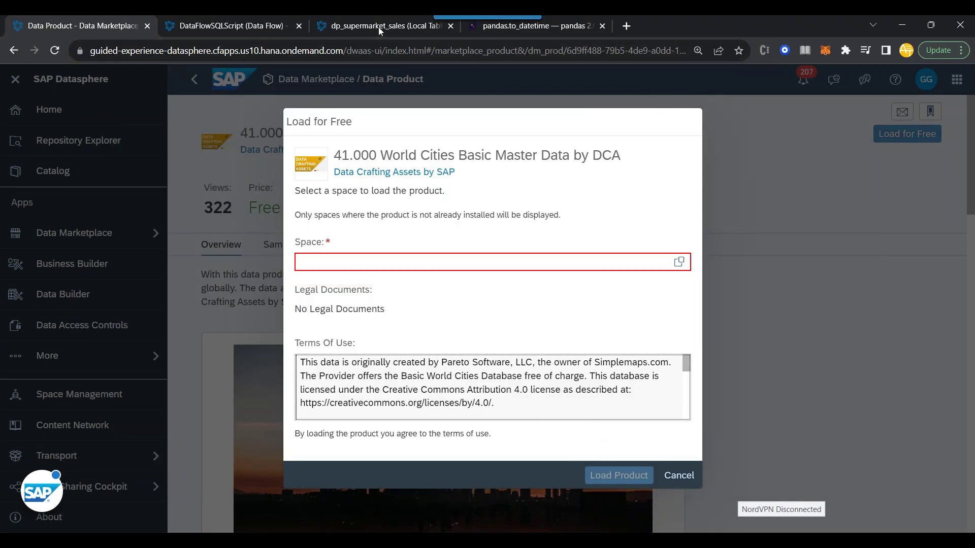
{"action": "left_click", "coordinate": [684, 480]}
{"action": "left_click", "coordinate": [907, 133]}
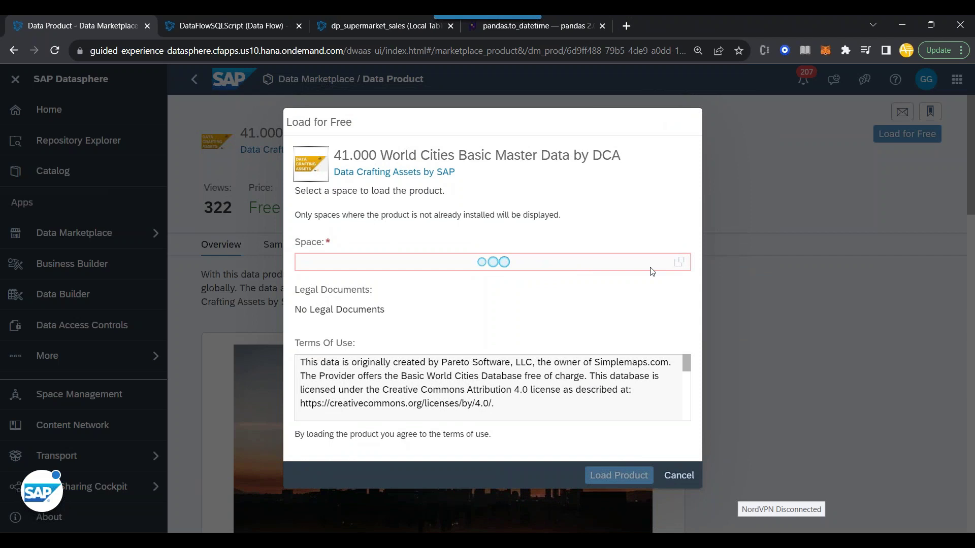
{"action": "left_click", "coordinate": [679, 261]}
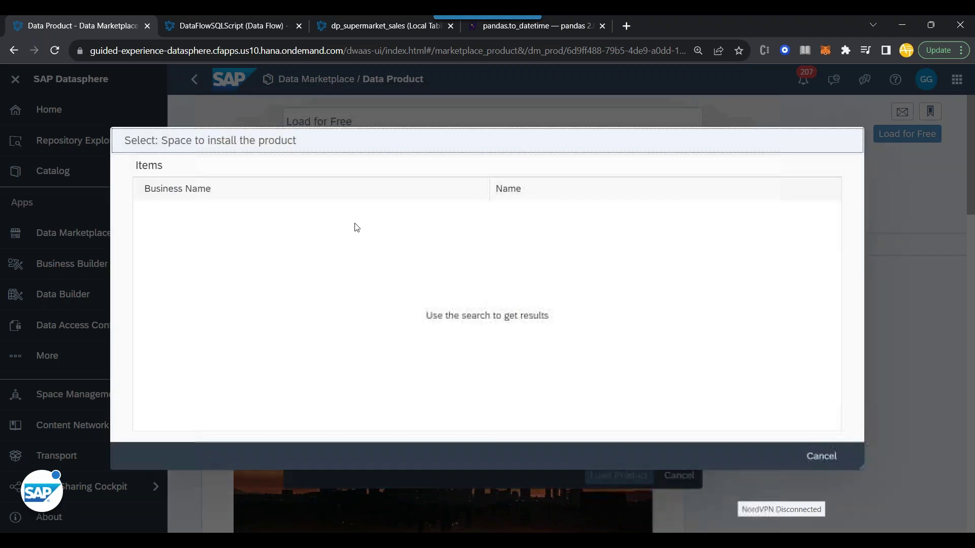
{"action": "left_click", "coordinate": [817, 455]}
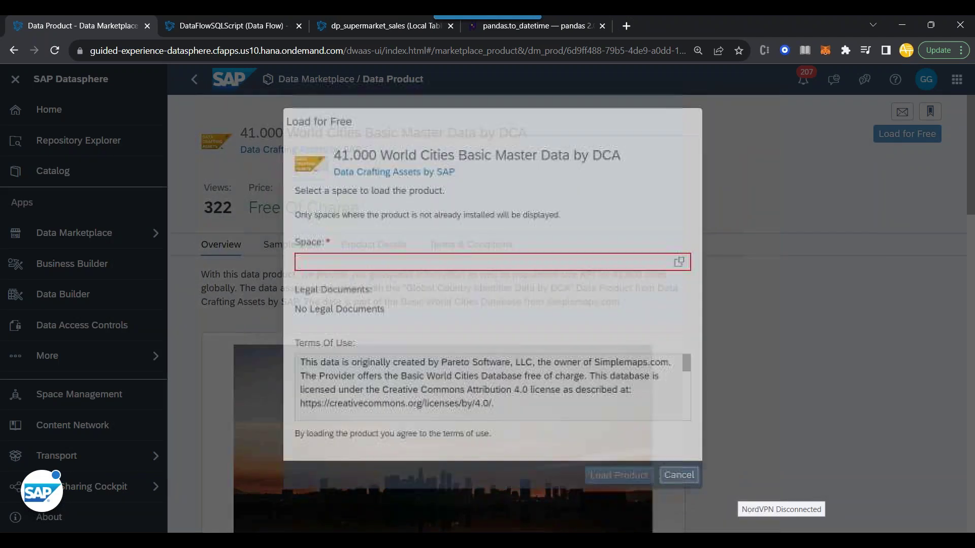
{"action": "left_click", "coordinate": [679, 475]}
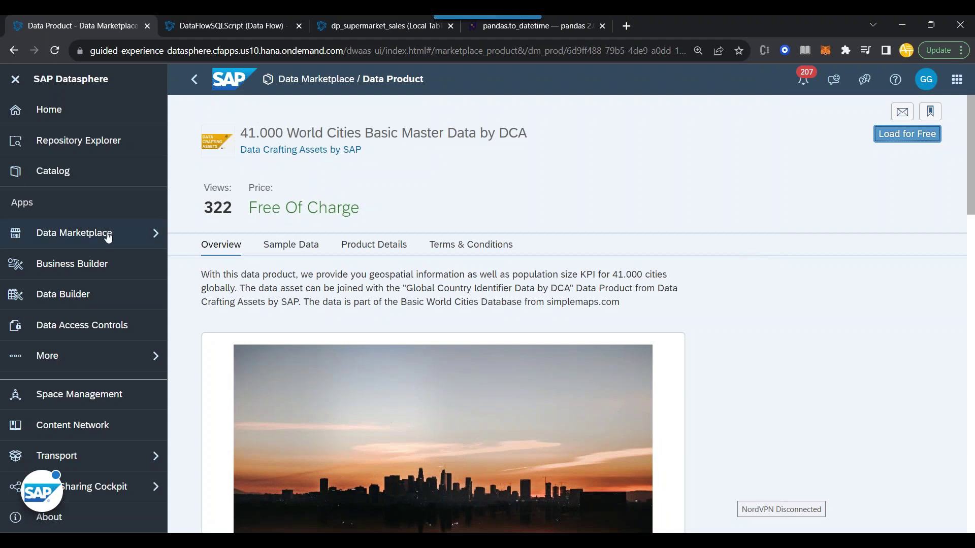
- Open World_Cities_by_DCA from the Data Builder file list and launch its Data Preview
{"action": "left_click", "coordinate": [84, 295]}
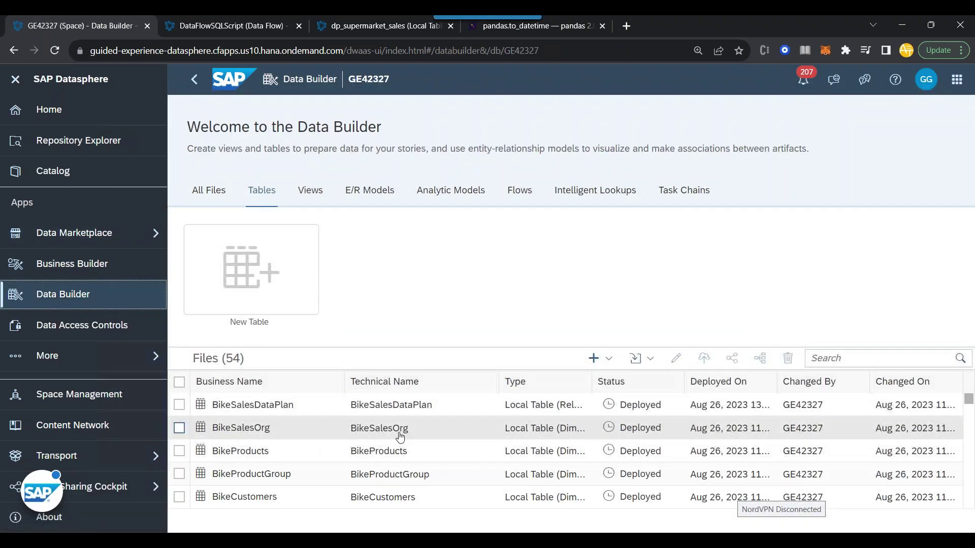
{"action": "scroll", "coordinate": [424, 446], "scroll_direction": "down", "scroll_amount": 3}
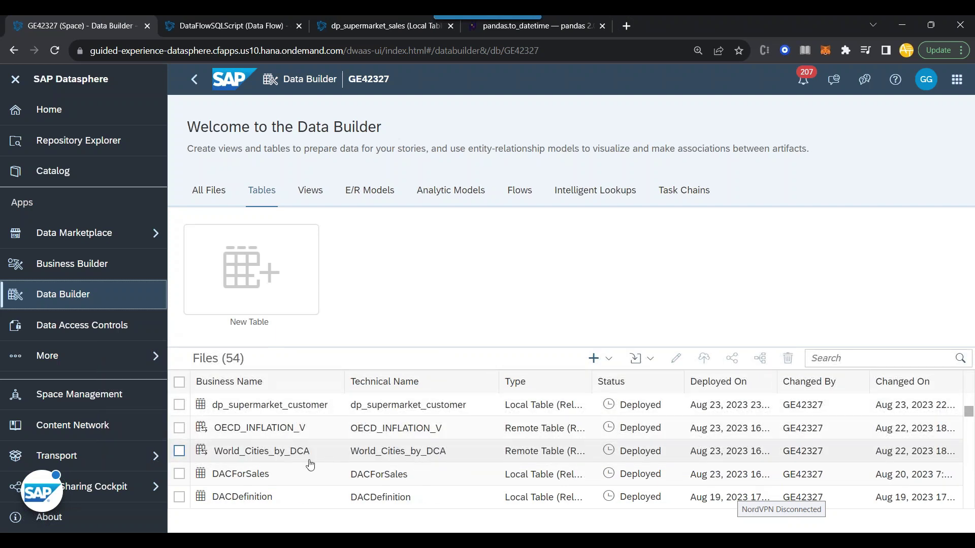
{"action": "left_click", "coordinate": [267, 461]}
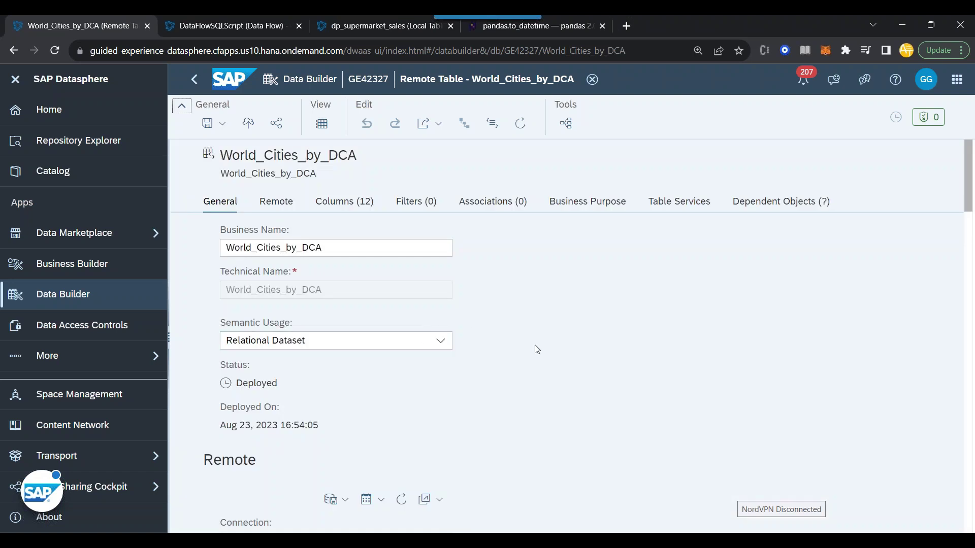
{"action": "scroll", "coordinate": [531, 366], "scroll_direction": "down", "scroll_amount": 10}
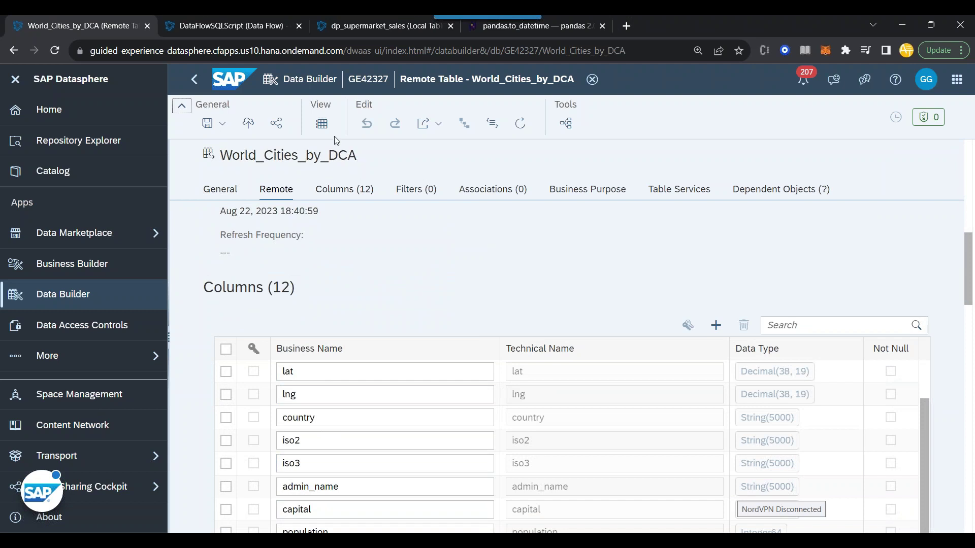
{"action": "left_click", "coordinate": [321, 123]}
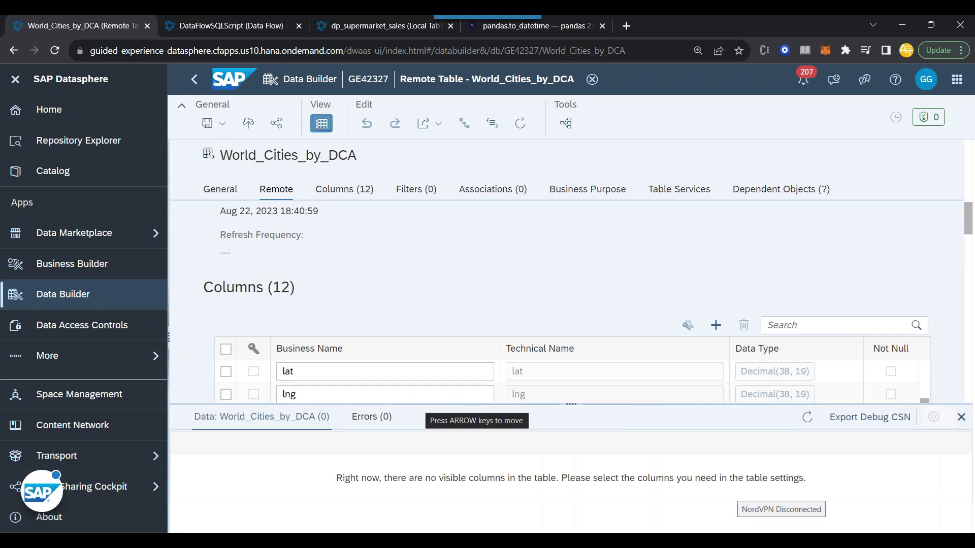
- Drag the Data Preview divider upward to enlarge the preview panel
{"action": "left_click_drag", "start_coordinate": [429, 404], "coordinate": [437, 275]}
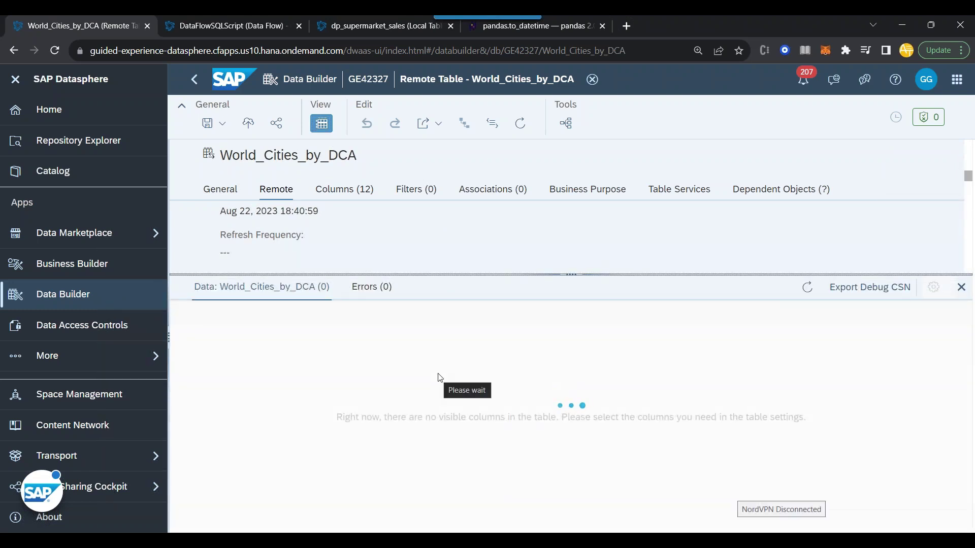